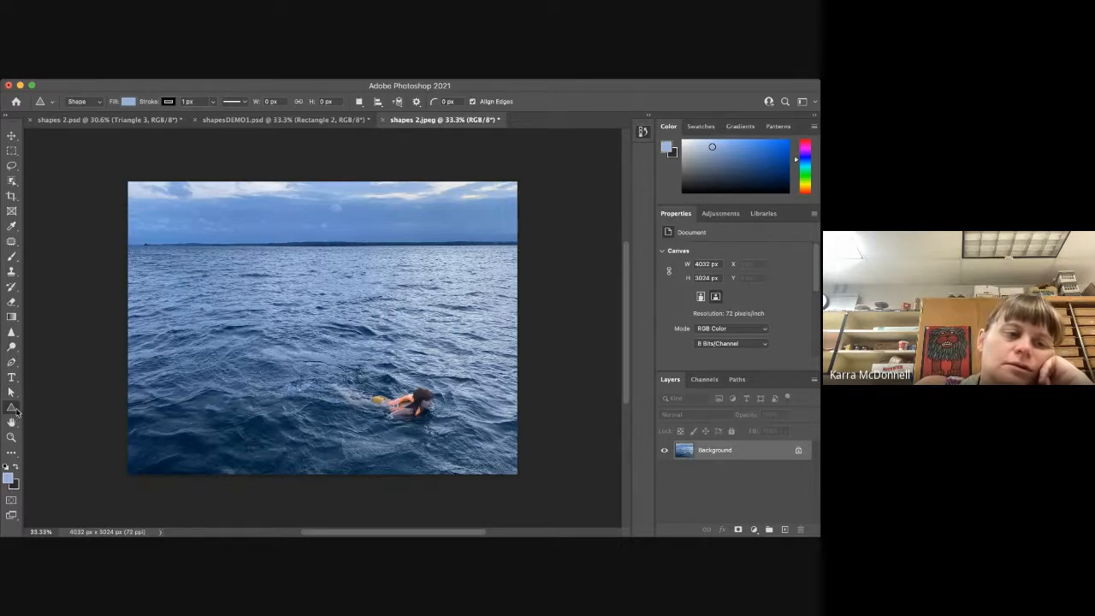
- Draw a rectangle about 2593 by 541 px below the horizon and a square about 849 px wide beneath it on the same layer
click(16, 417)
click(15, 413)
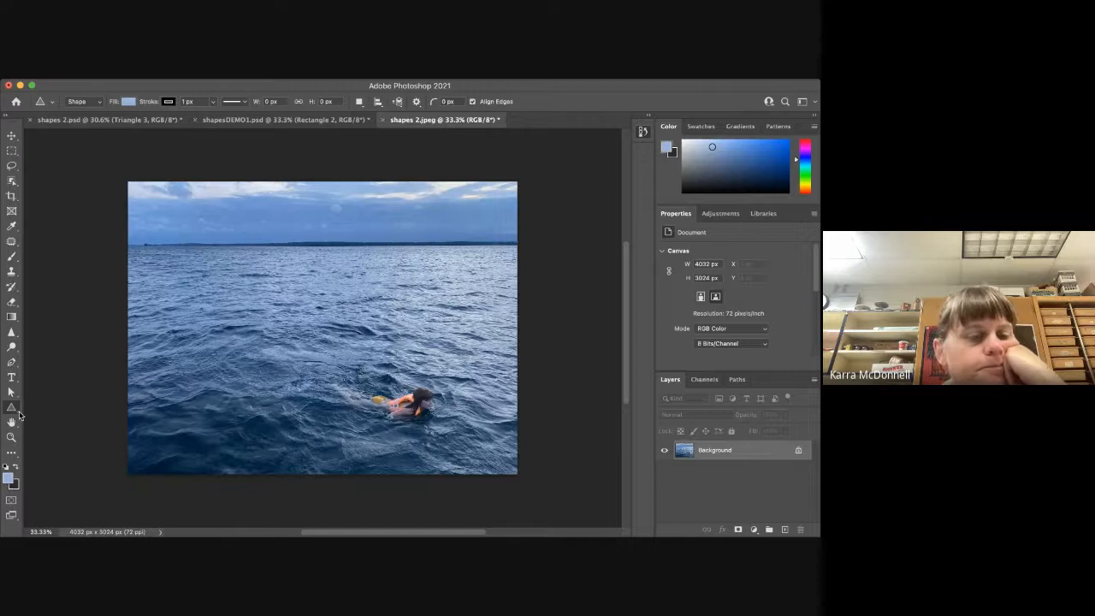
click(79, 407)
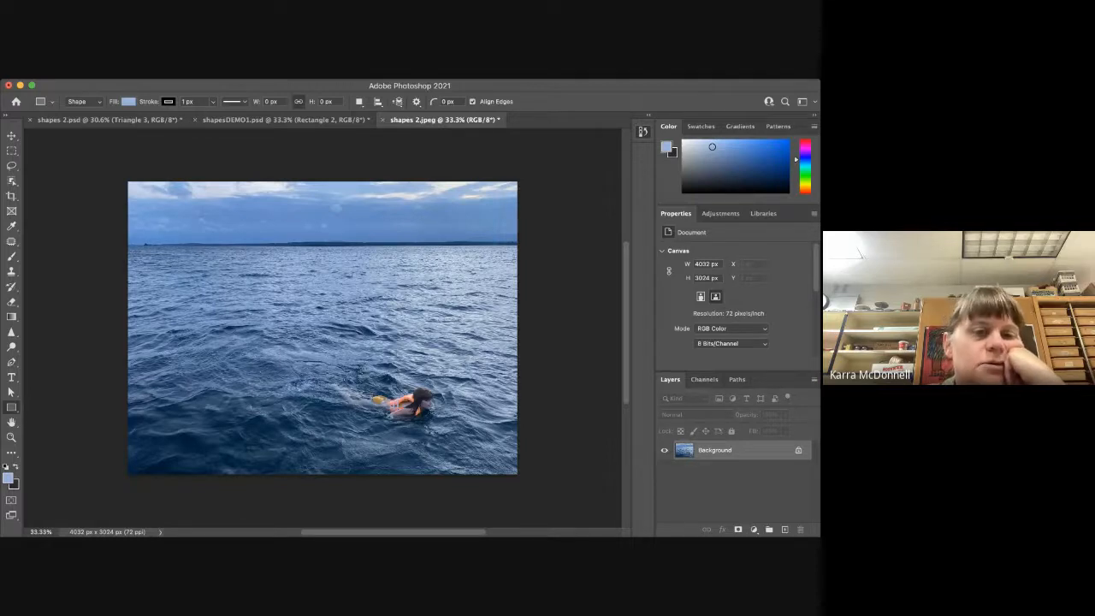
drag(166, 260, 415, 311)
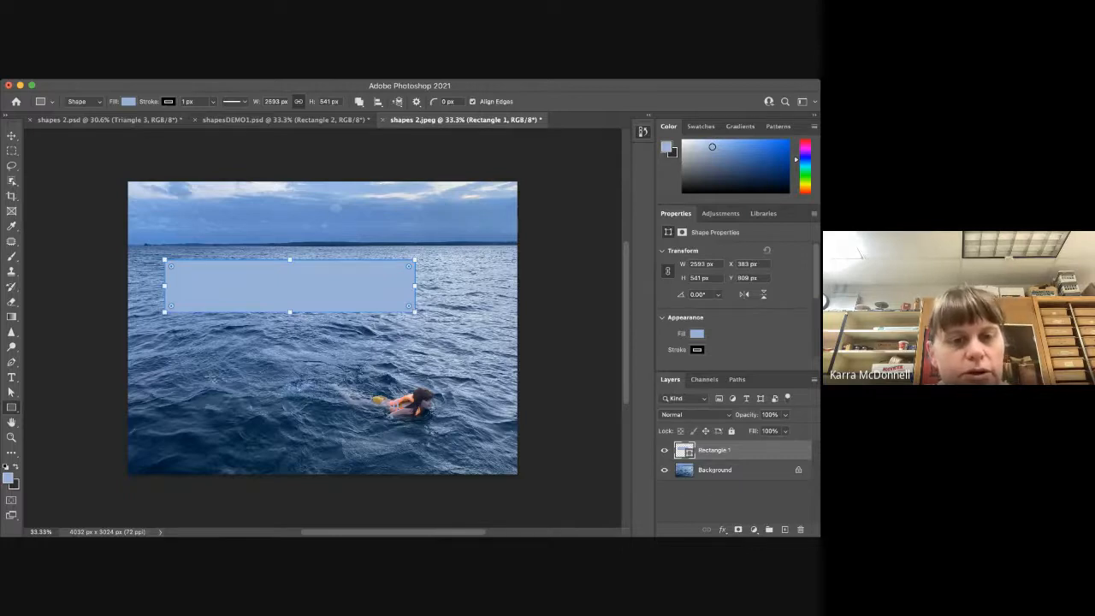
drag(197, 360, 304, 442)
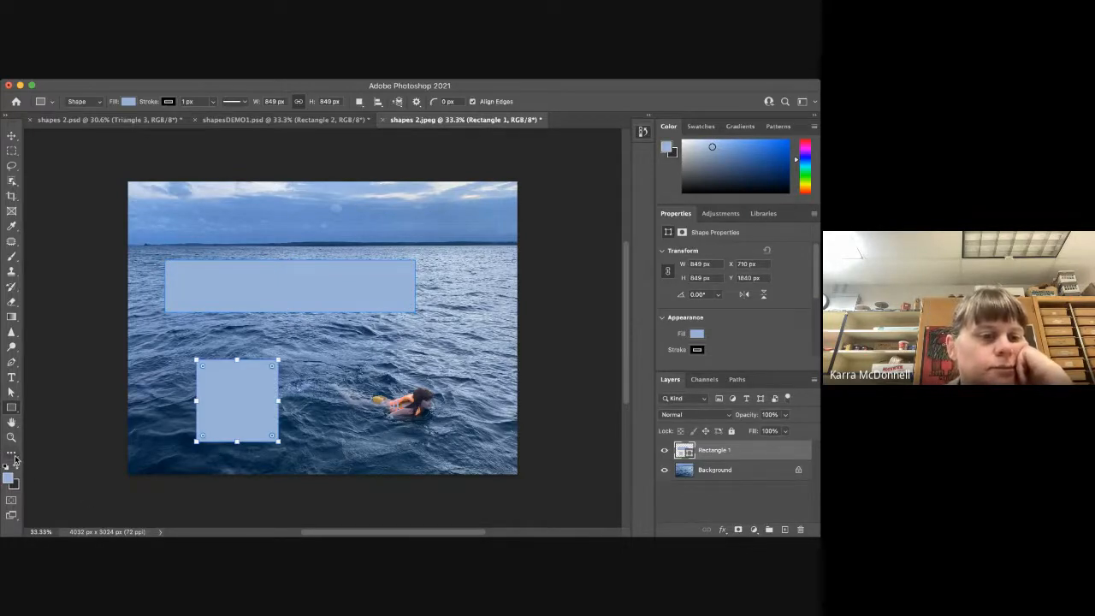
- Draw a circle about 379 px wide at the horizon on the rectangle's layer and an ellipse about 1085 by 444 px above the swimmer
click(17, 413)
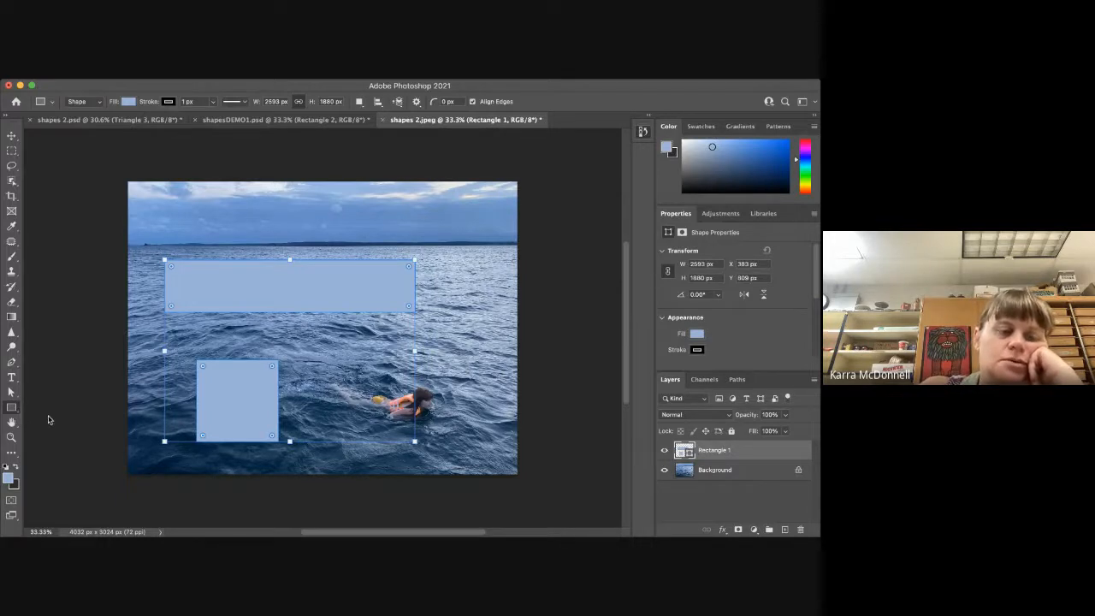
key(shift+u)
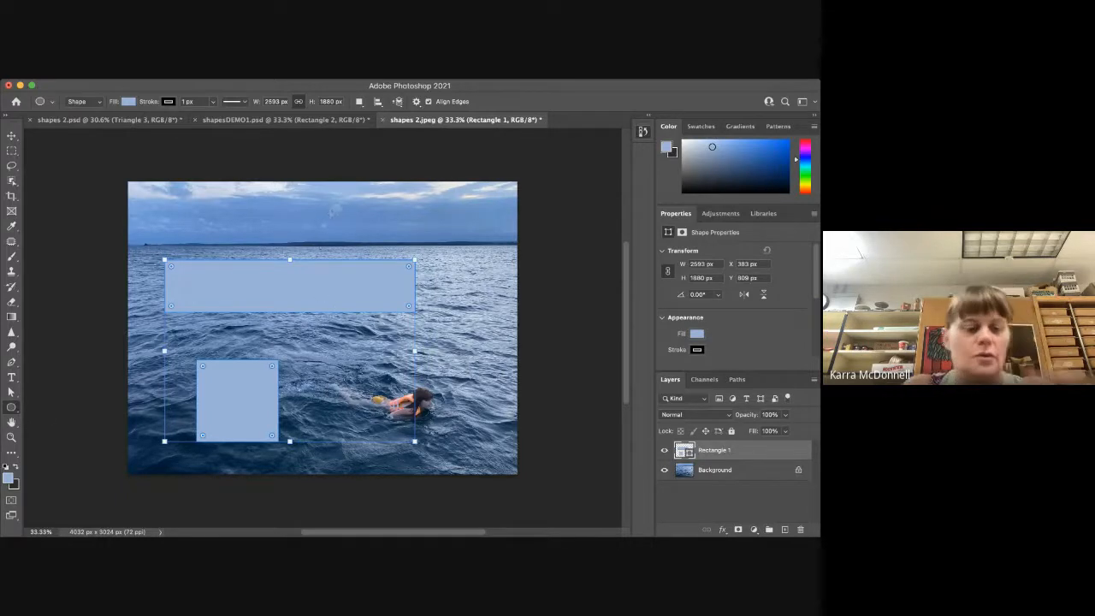
drag(332, 214, 369, 252)
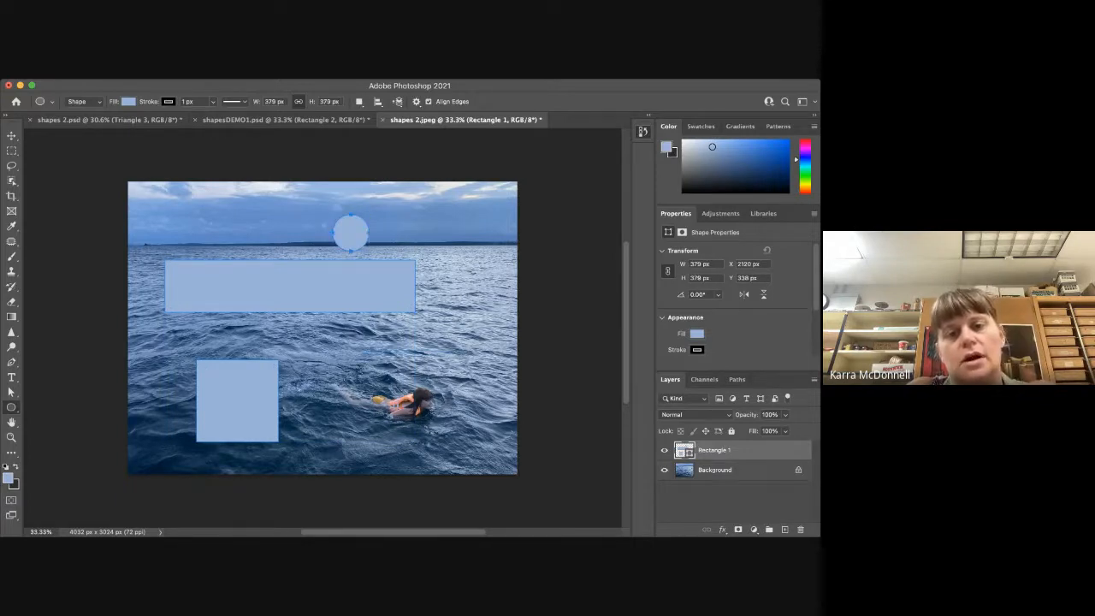
drag(363, 351, 467, 371)
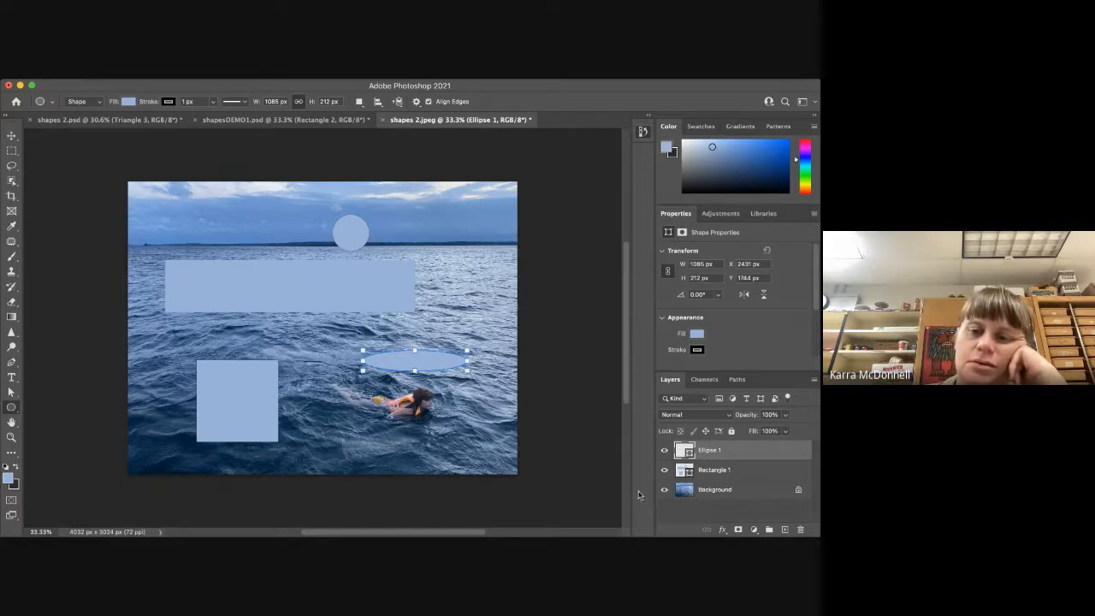
drag(414, 350, 418, 325)
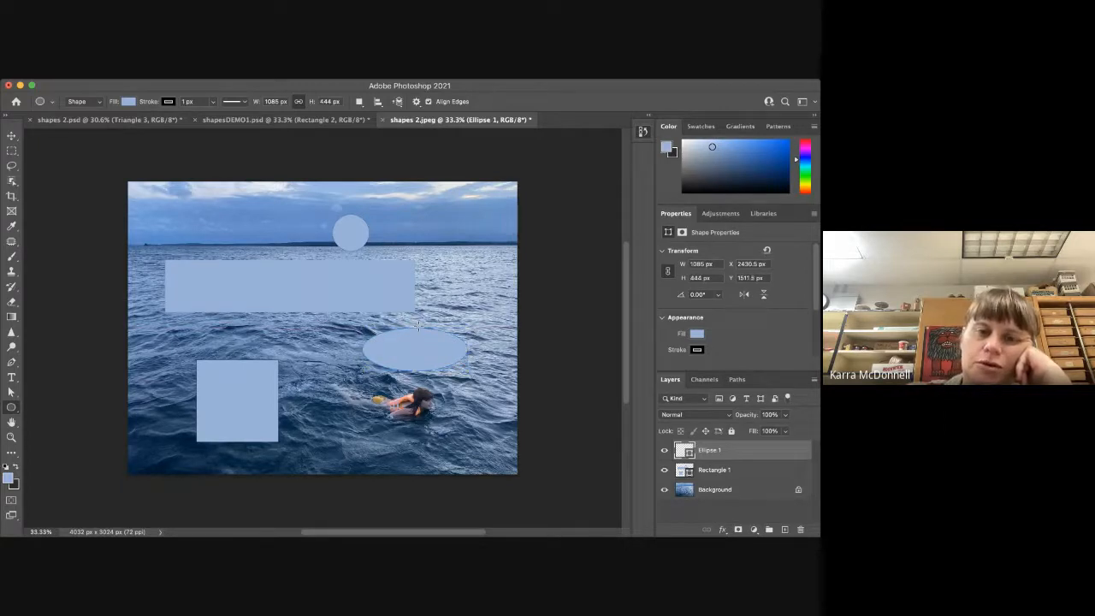
- Draw a tall ellipse about 596 by 1064 px beside the wide rectangle, on a new layer directly above the Rectangle 1 layer
click(726, 490)
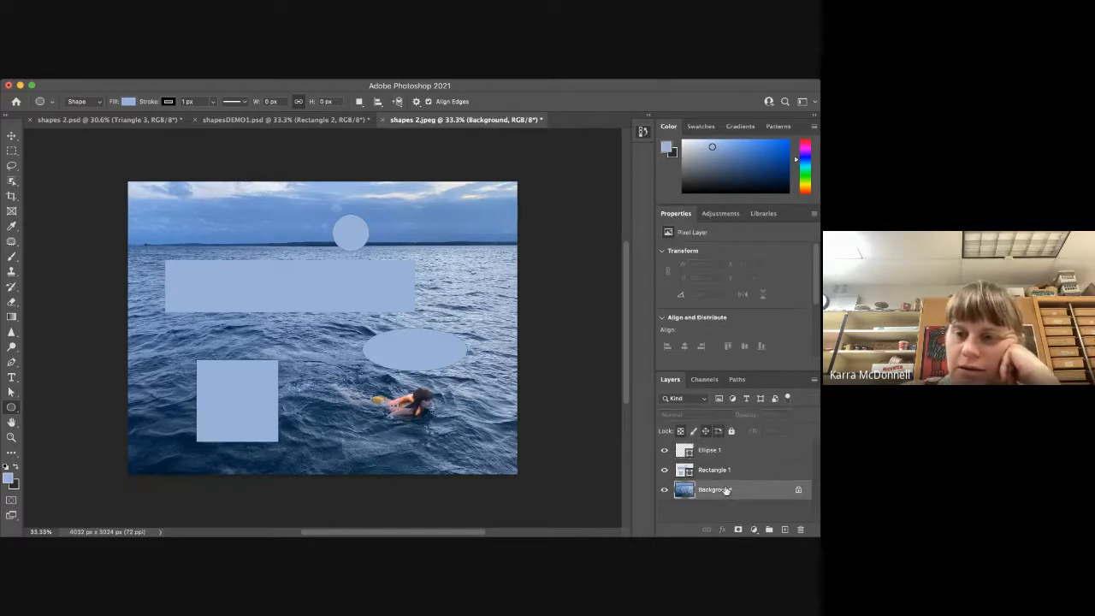
click(724, 472)
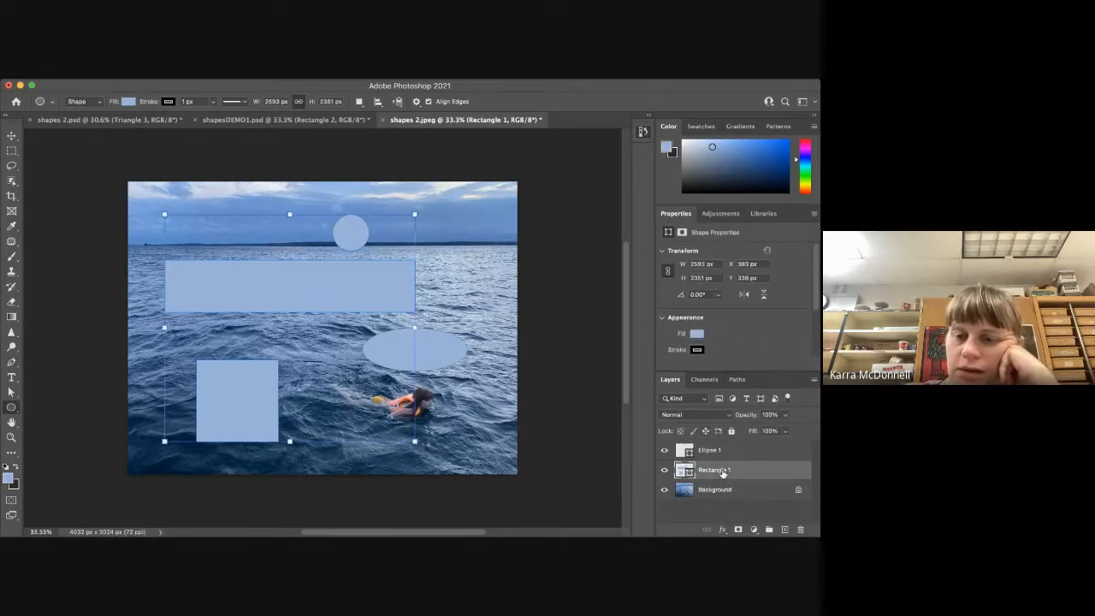
click(712, 452)
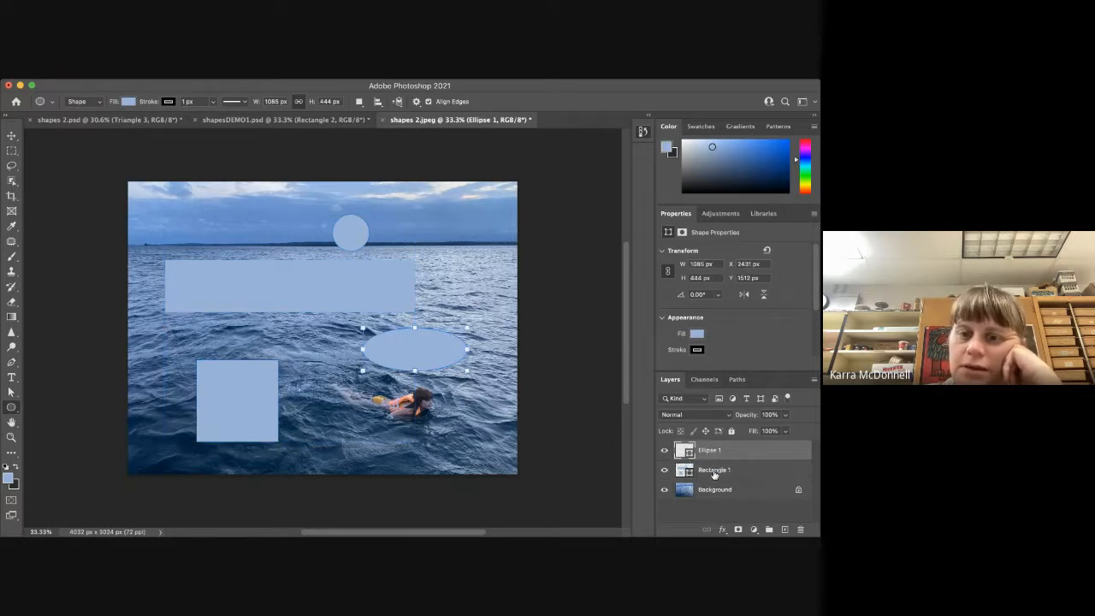
click(715, 475)
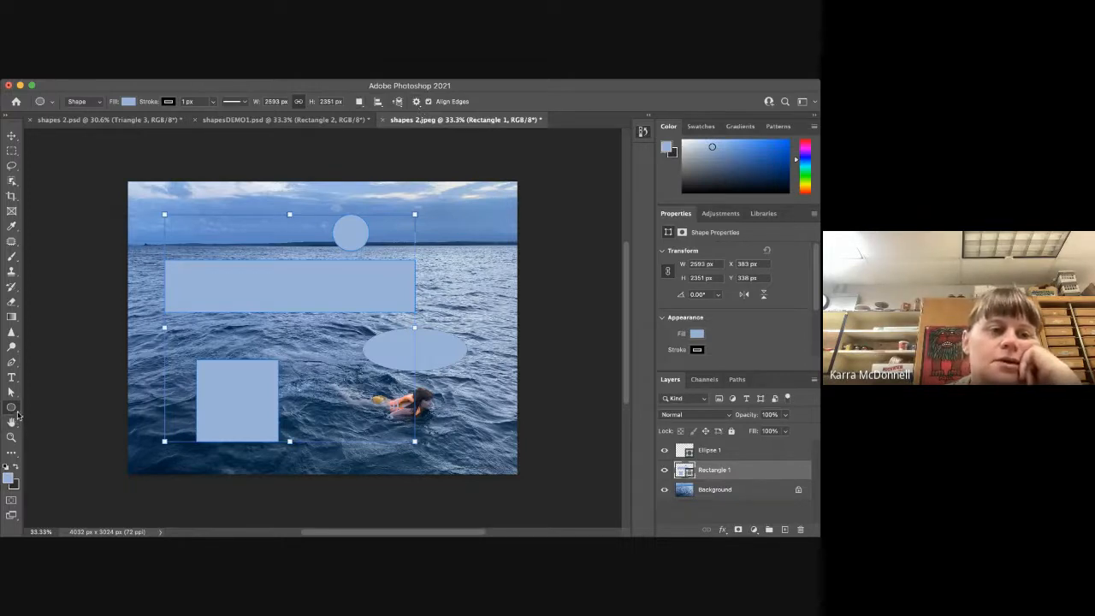
drag(436, 201, 494, 310)
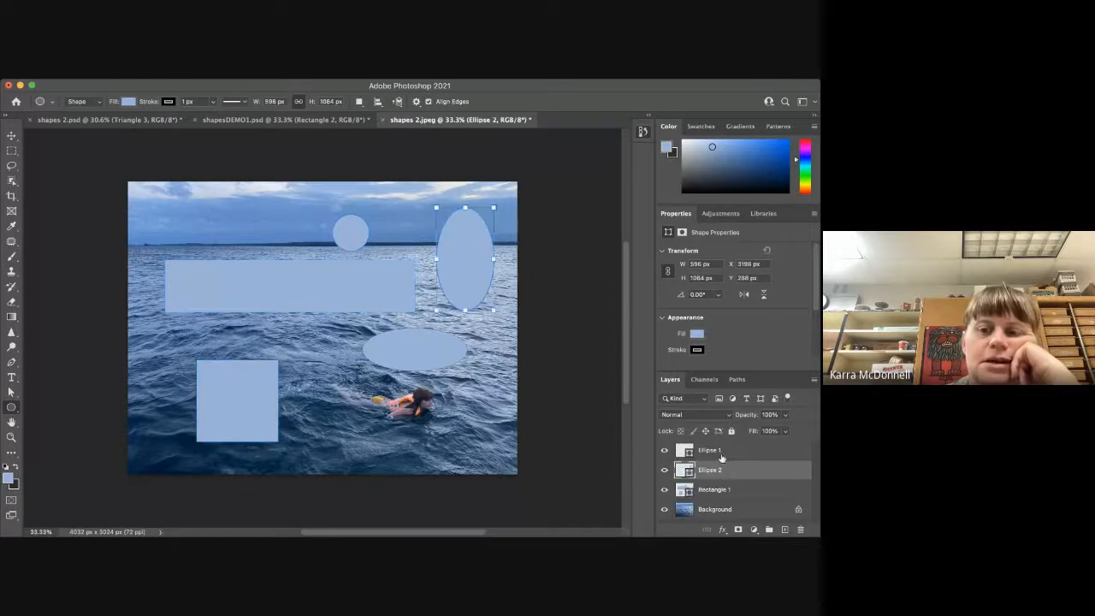
- Change the foreground color to a saturated blue with the Ellipse 1 layer selected, and return to the Ellipse tool
click(719, 490)
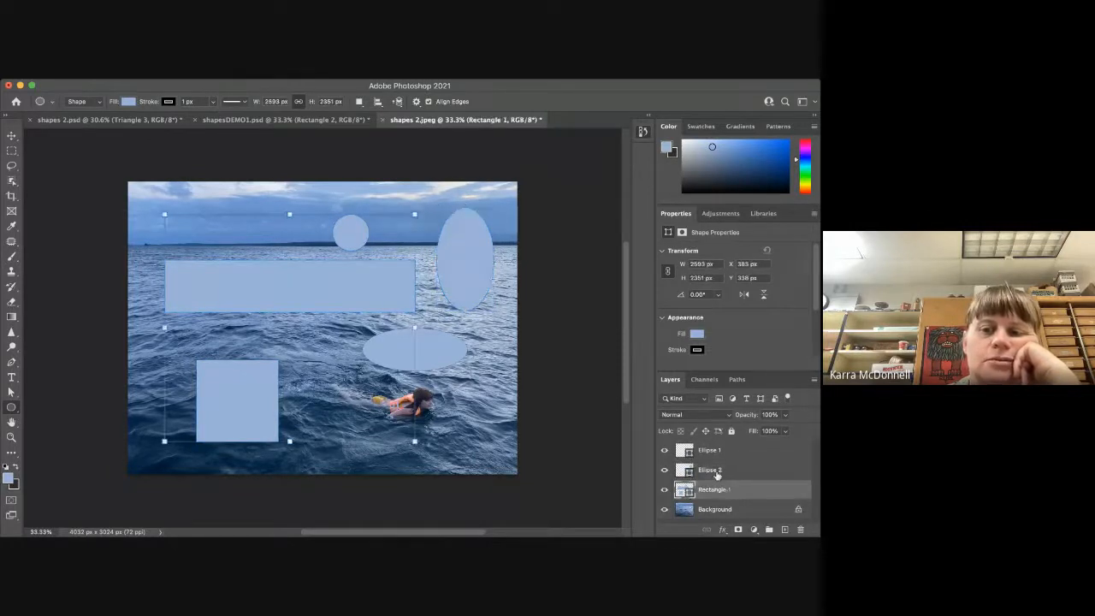
click(717, 470)
click(717, 454)
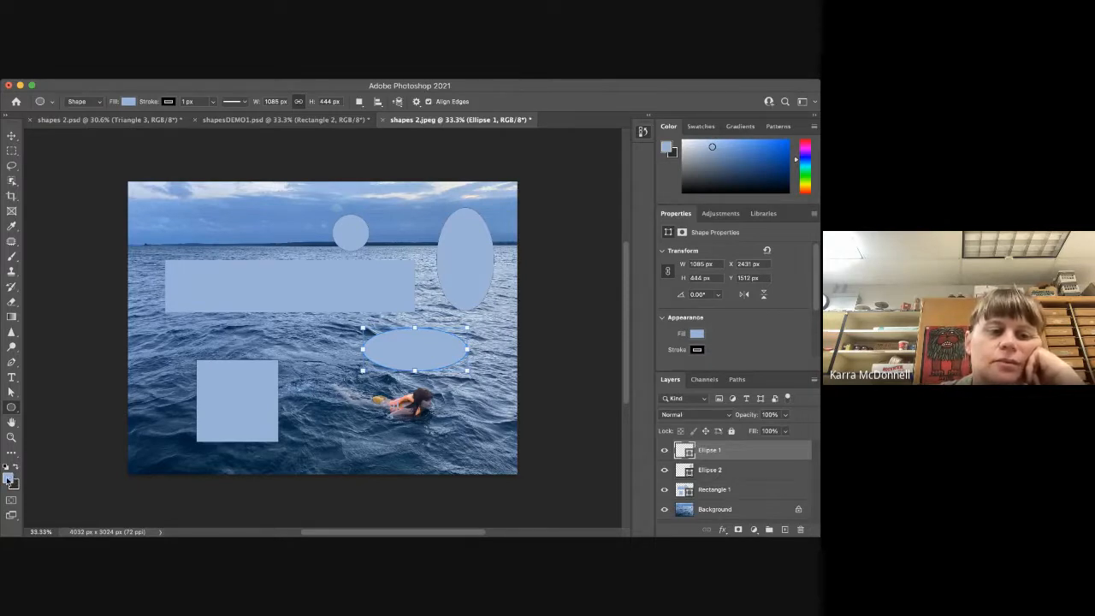
key(i)
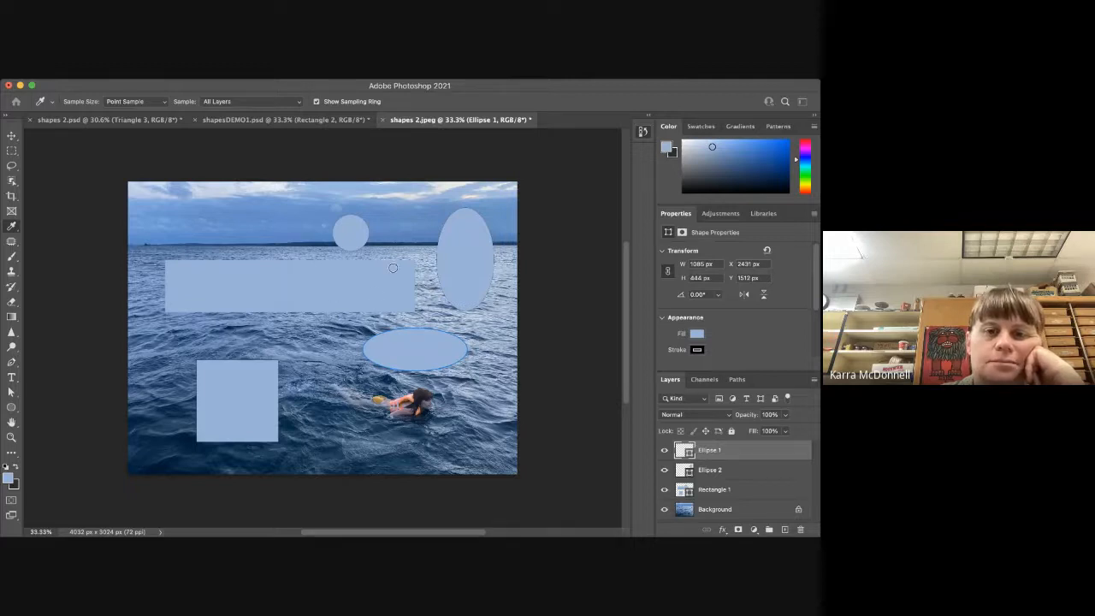
key(u)
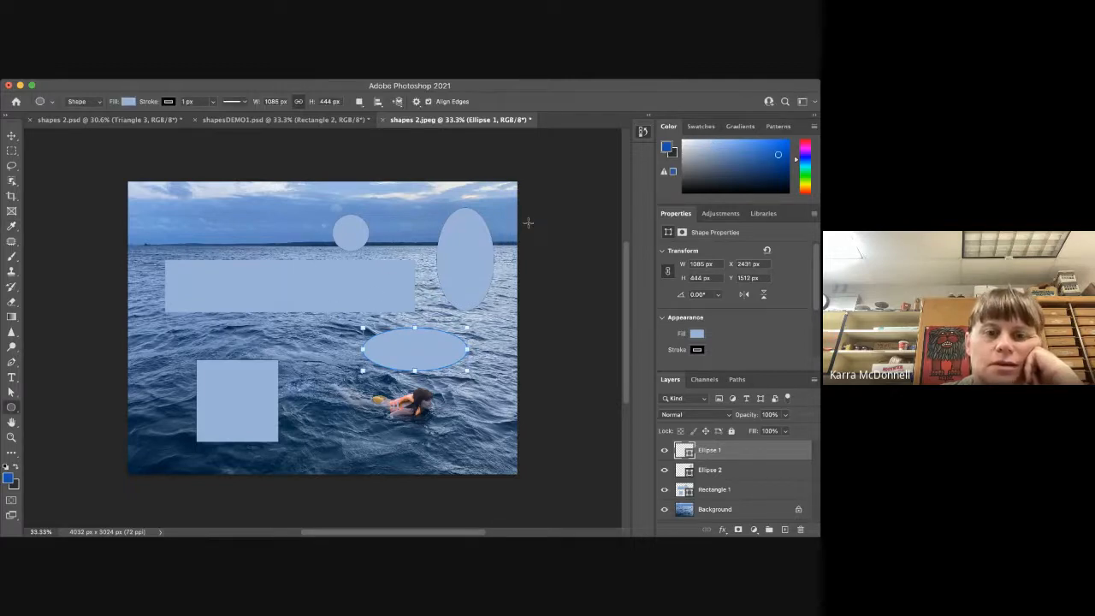
click(11, 409)
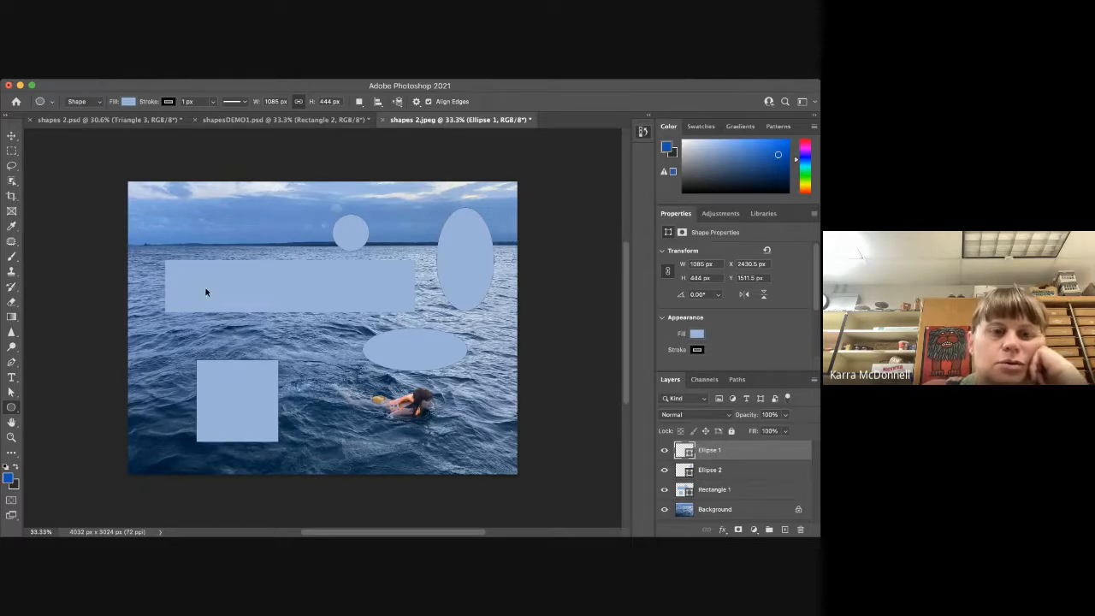
- Leave the free transform of the Ellipse 1 layer and select the Rectangle 1 layer
key(super+t)
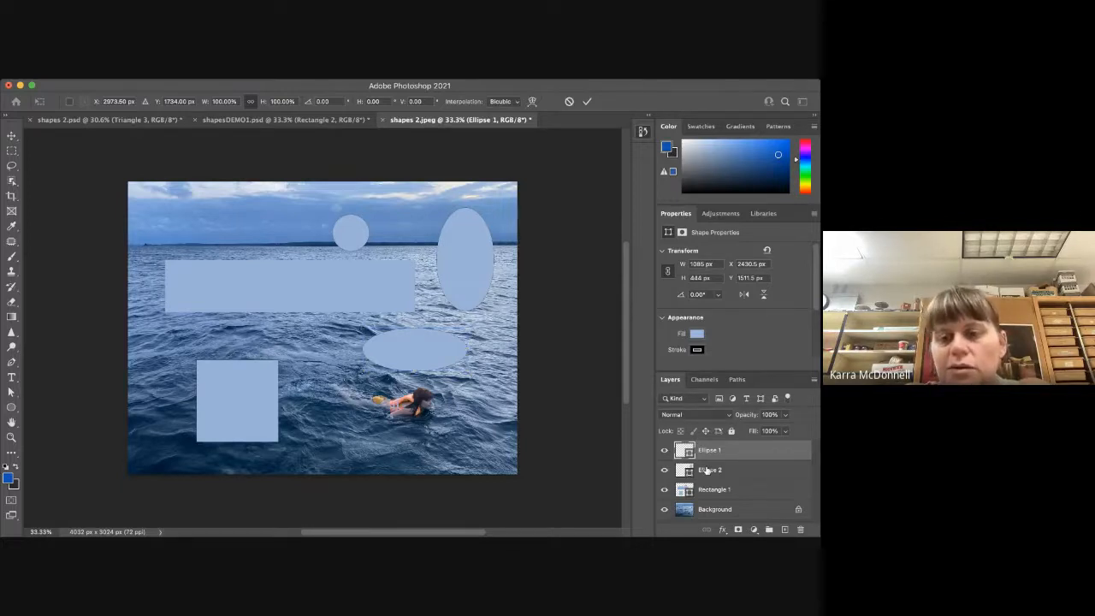
click(707, 470)
click(714, 495)
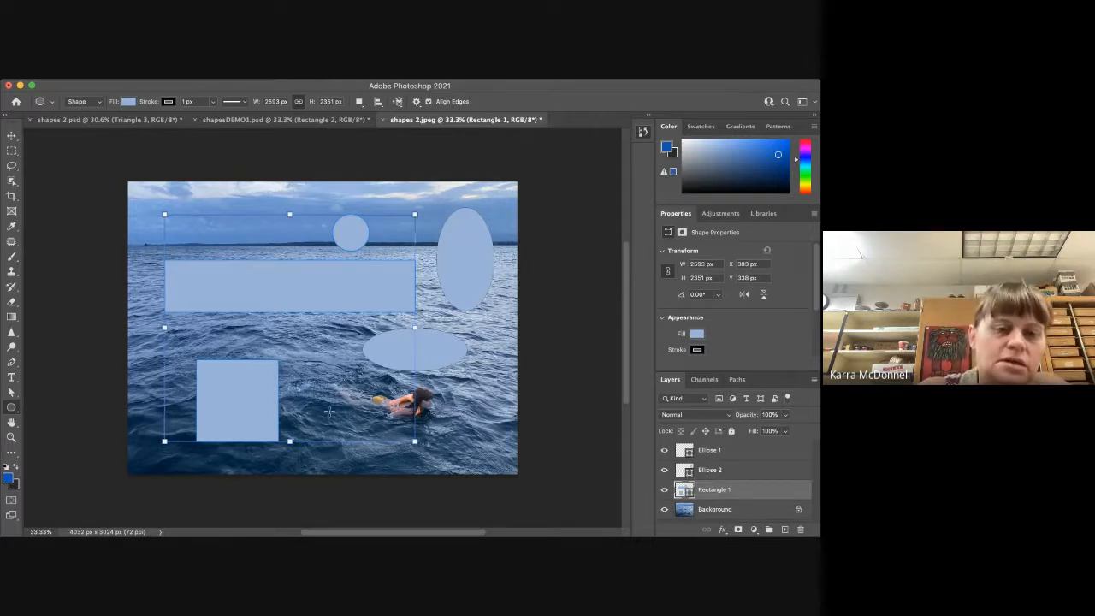
- Try the reference point option in a free transform of the Rectangle 1 shapes
key(super+t)
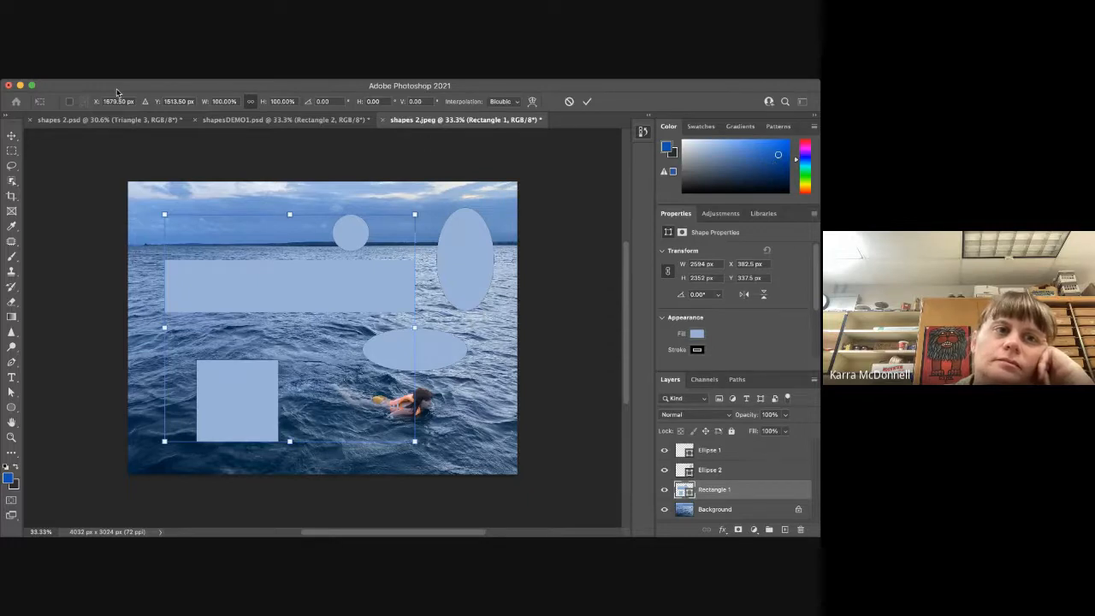
click(71, 101)
click(71, 102)
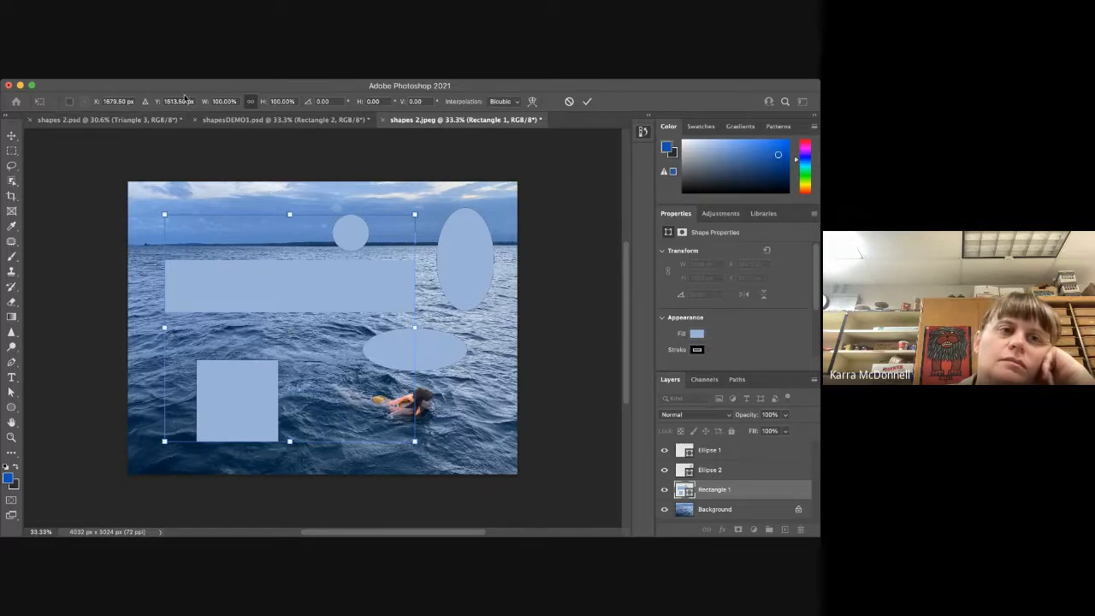
key(Return)
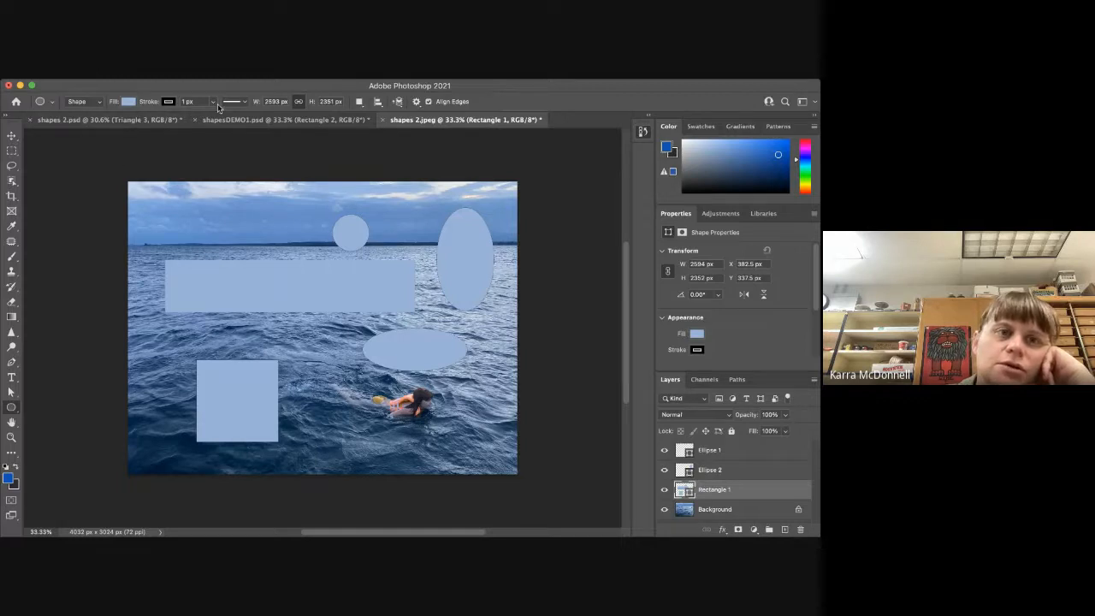
- Set the stroke of the Rectangle 1 shapes to 32.63 px wide with the dotted line style
drag(213, 116, 241, 117)
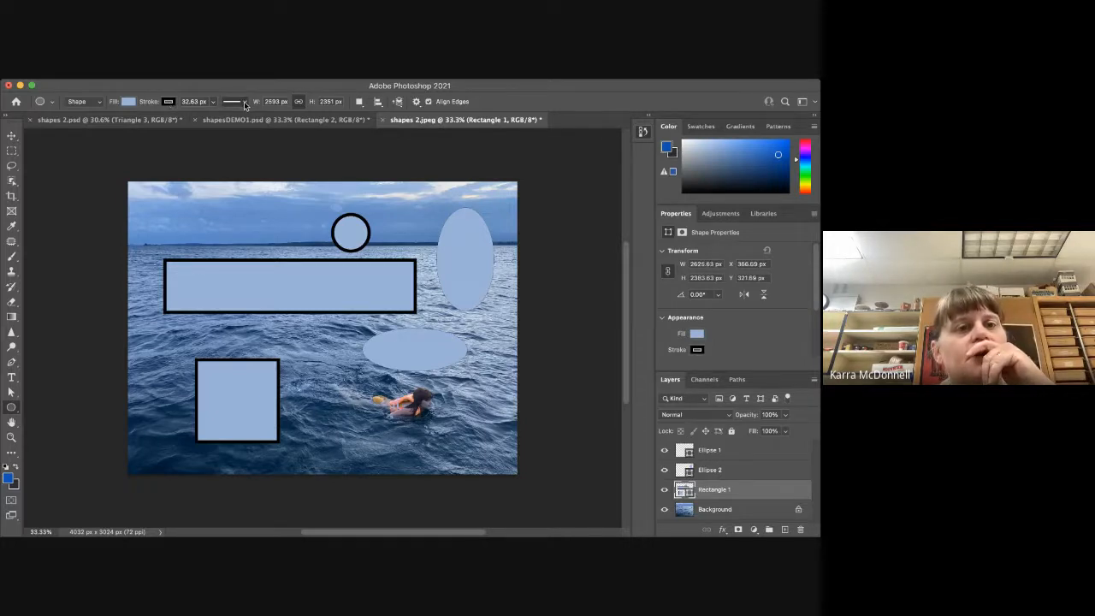
click(234, 164)
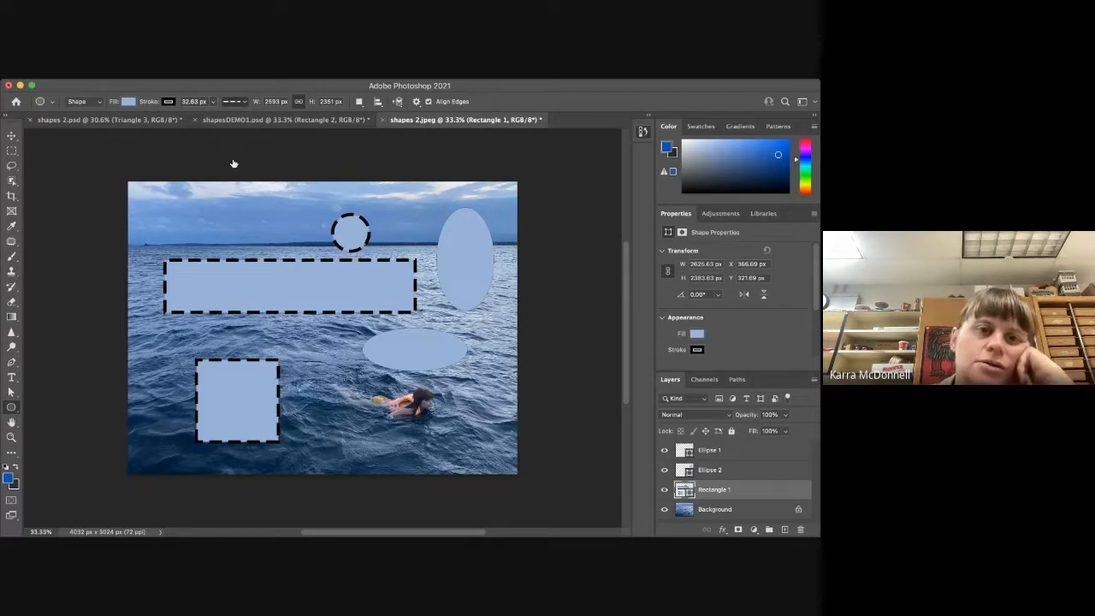
click(232, 176)
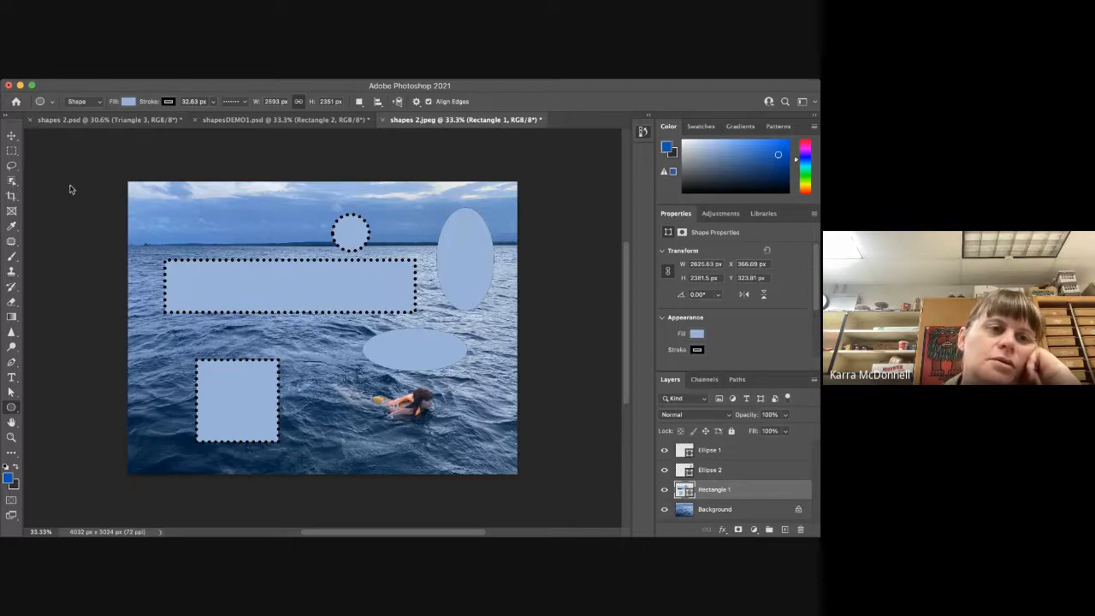
- Try a solid dark green fill on the Rectangle 1 shapes
key(i)
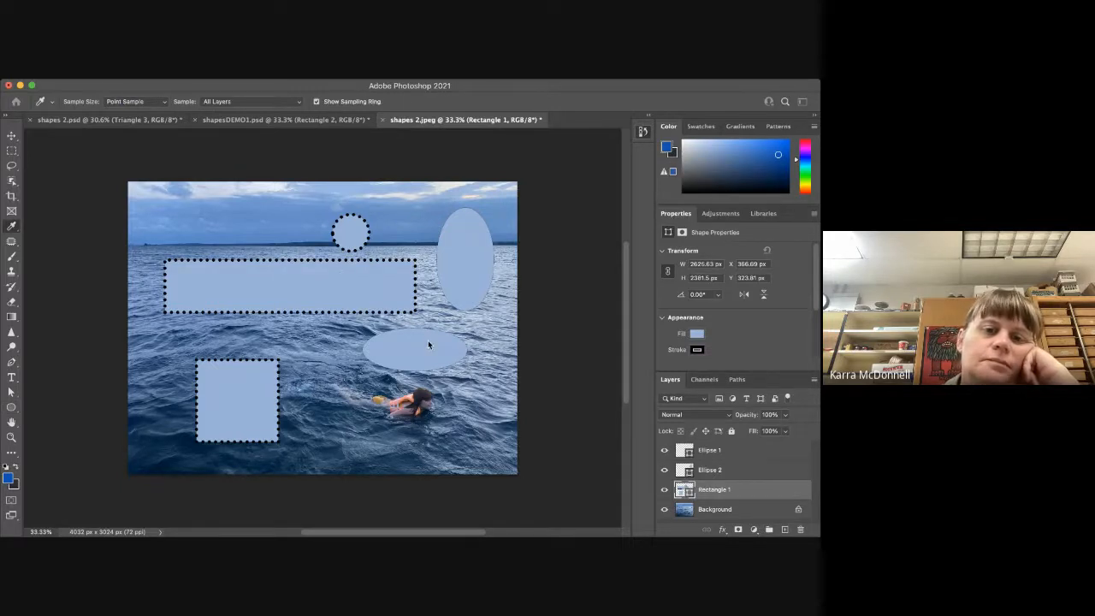
click(519, 223)
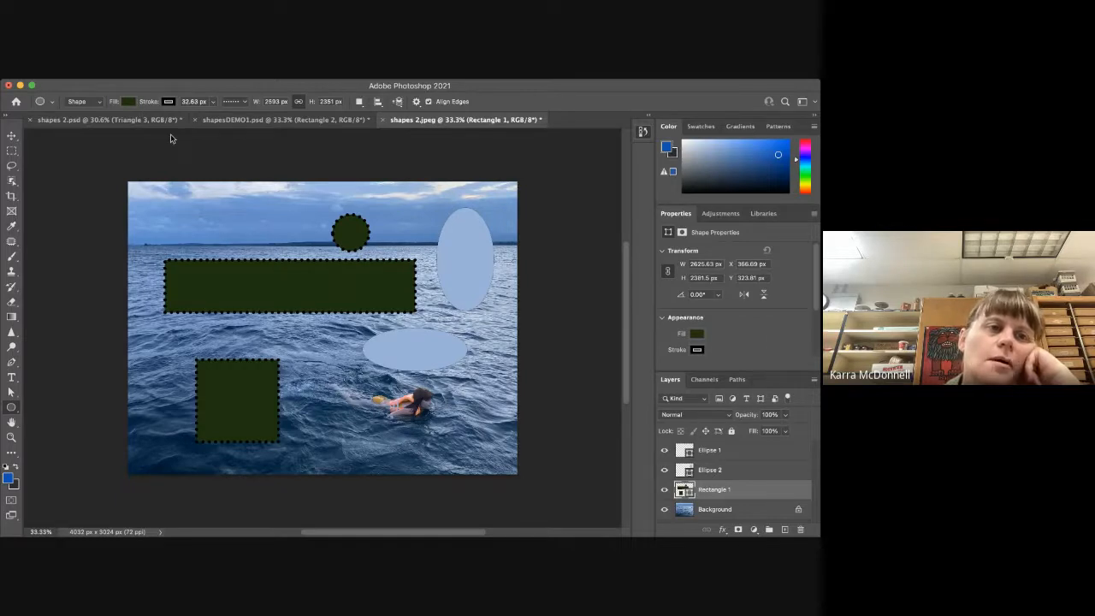
- Switch the Rectangle 1 fill to a gradient and try several presets, ending with the blue-to-purple one
click(102, 125)
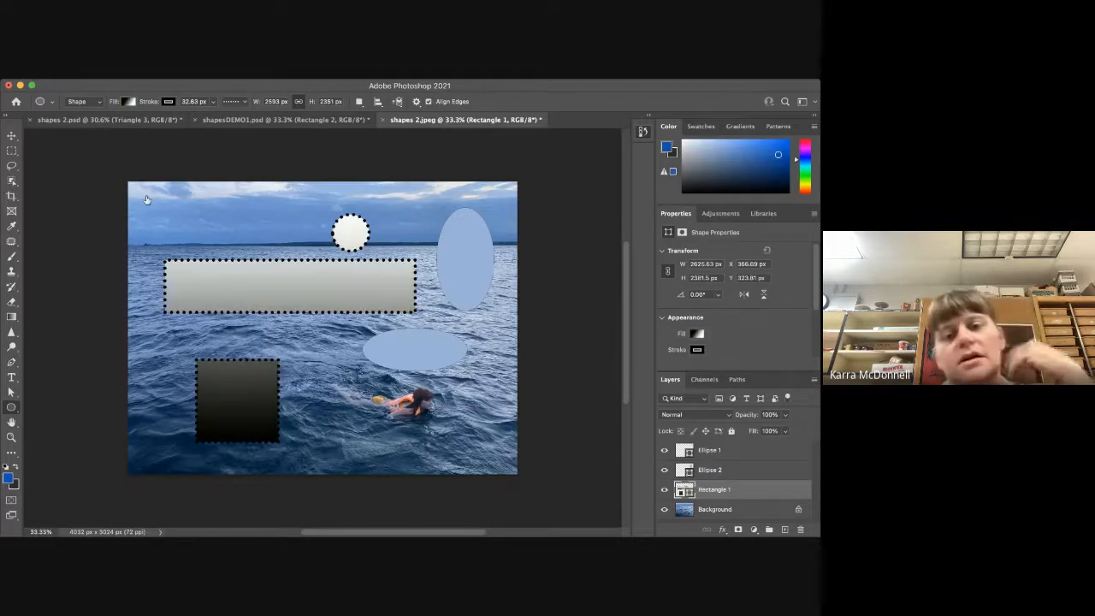
click(128, 164)
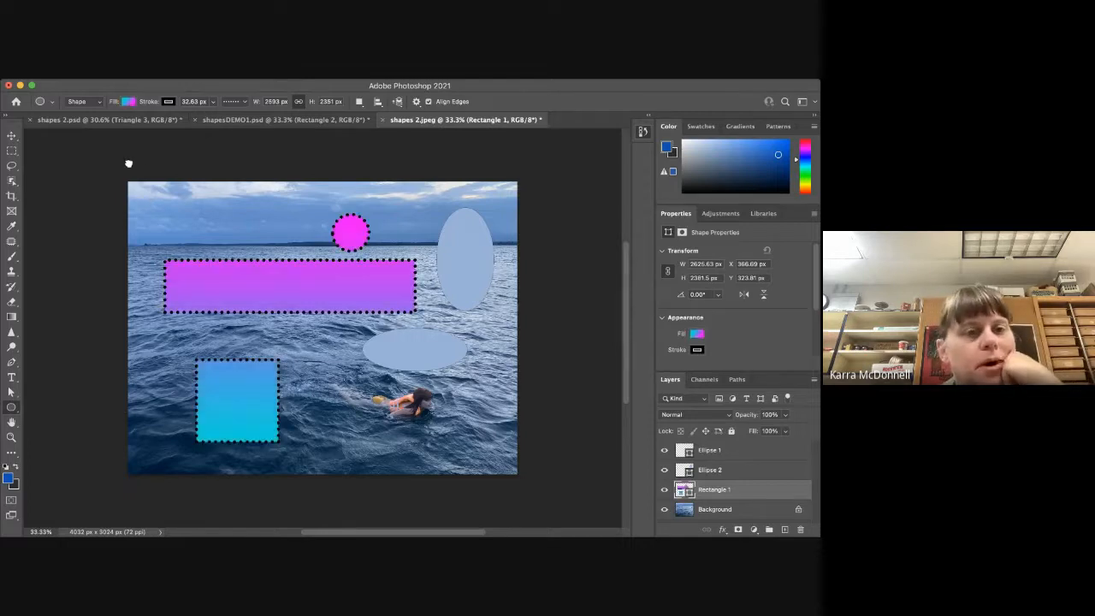
click(192, 166)
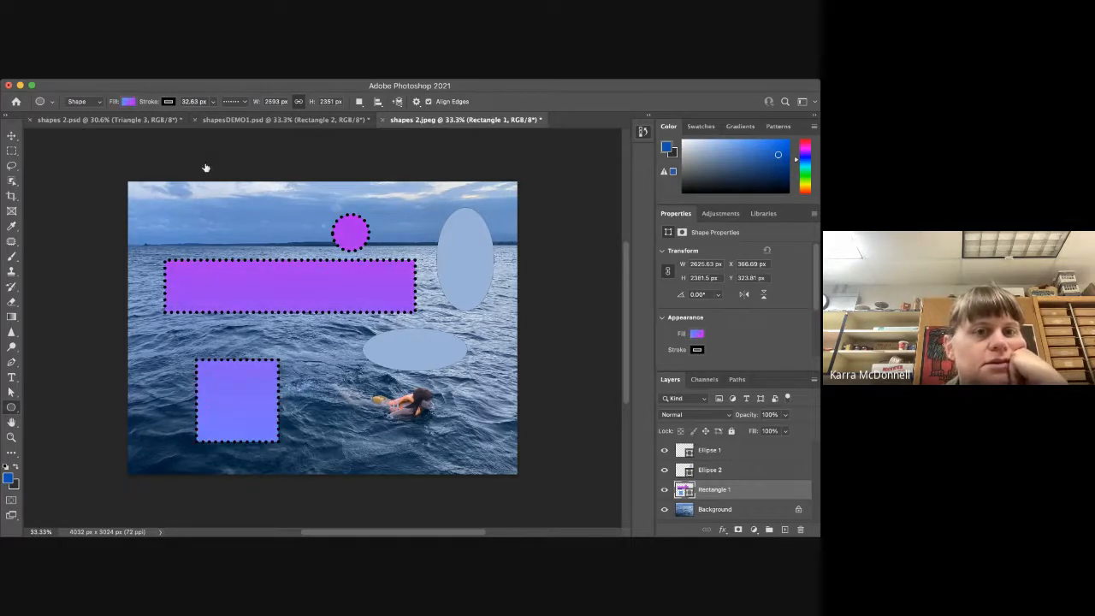
click(205, 166)
click(136, 165)
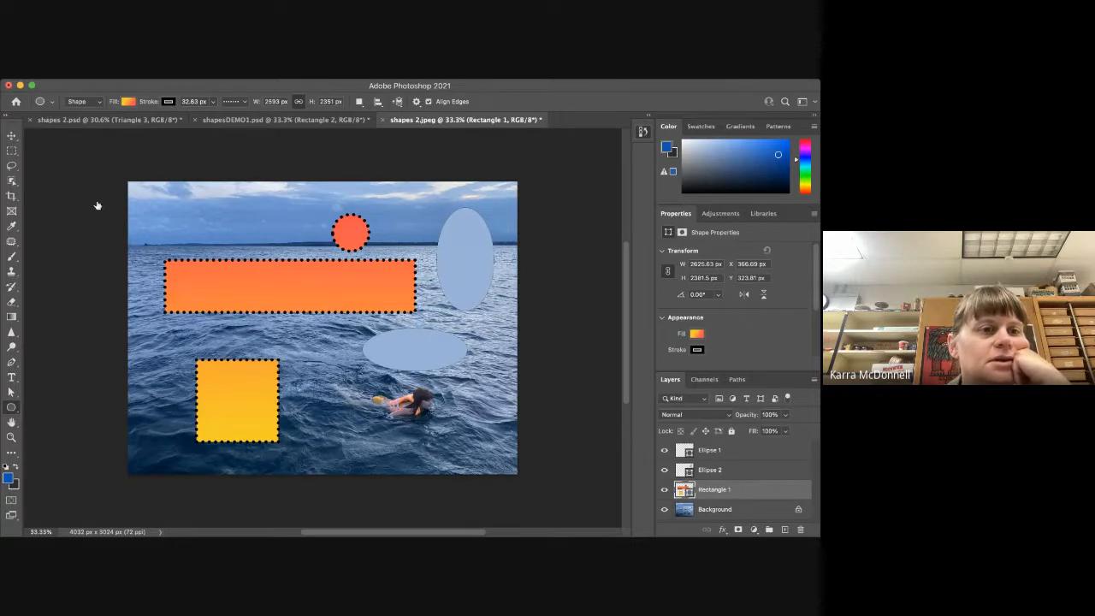
click(88, 199)
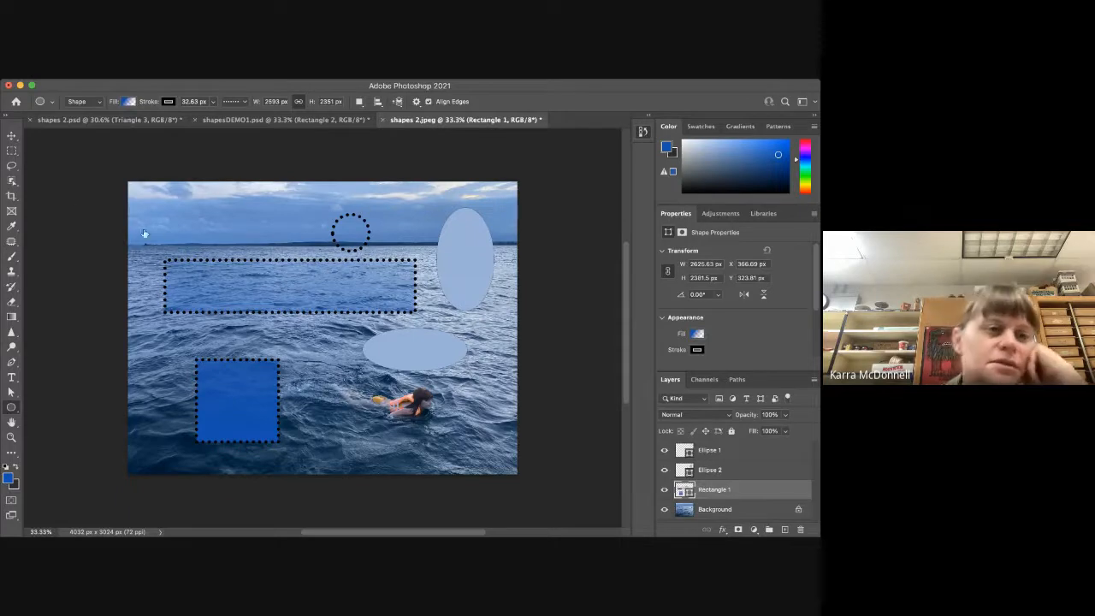
click(73, 165)
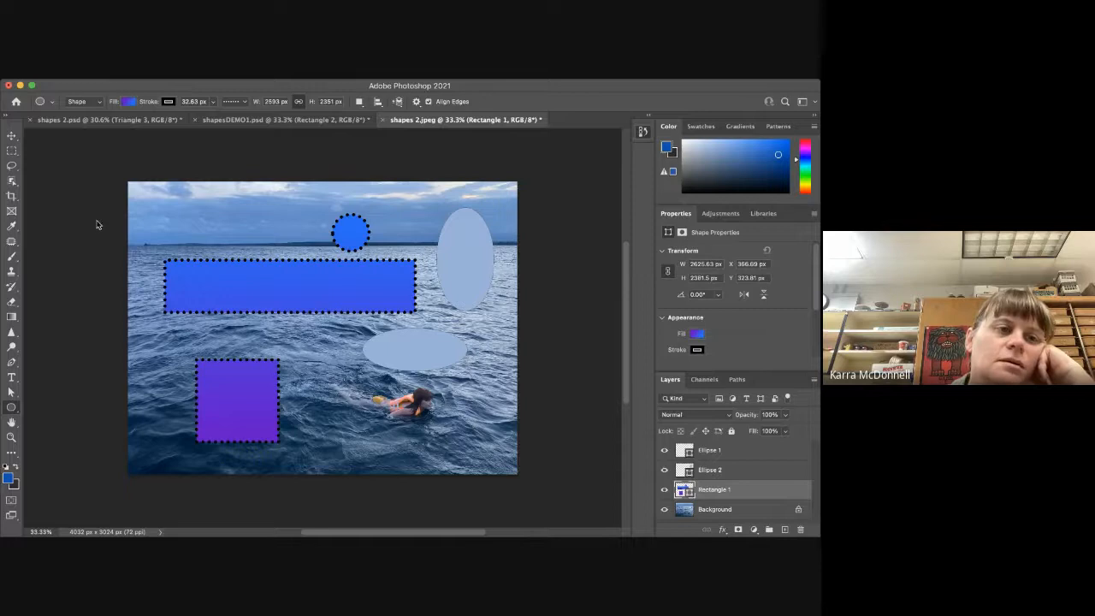
- Undo the last gradient preset change on the Rectangle 1 shapes
key(super+z)
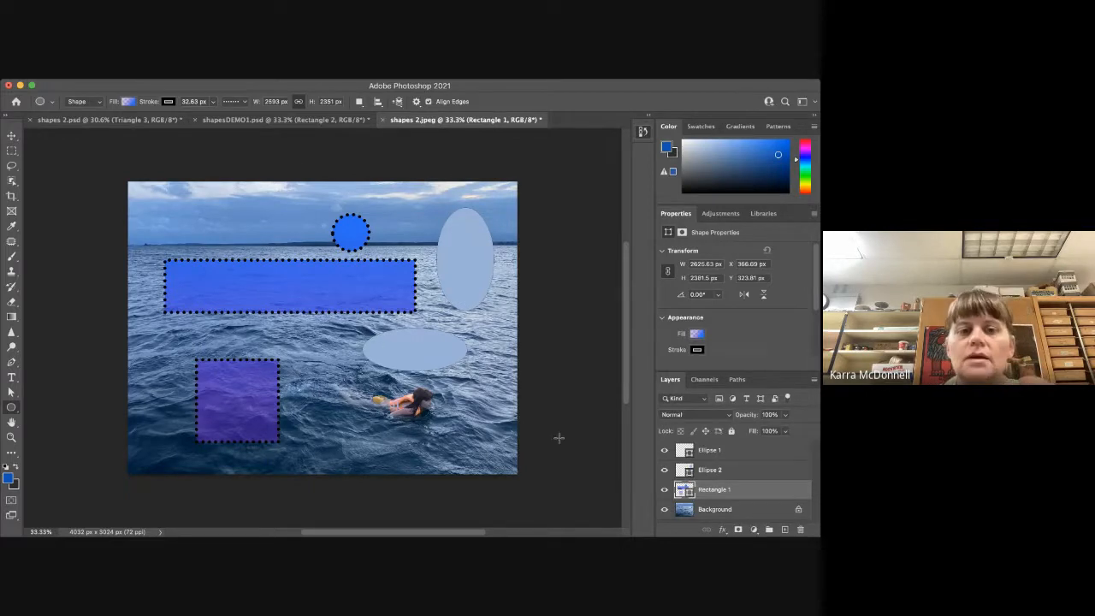
- Change the fill of the Ellipse 2 shape to a solid golden yellow and switch to the Move tool
click(718, 473)
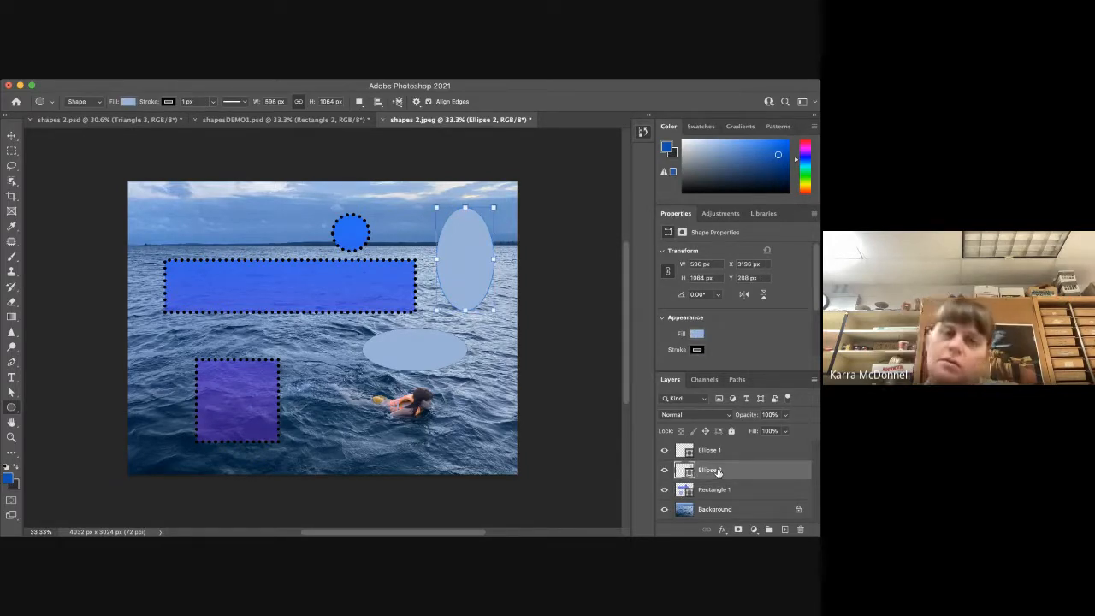
click(719, 472)
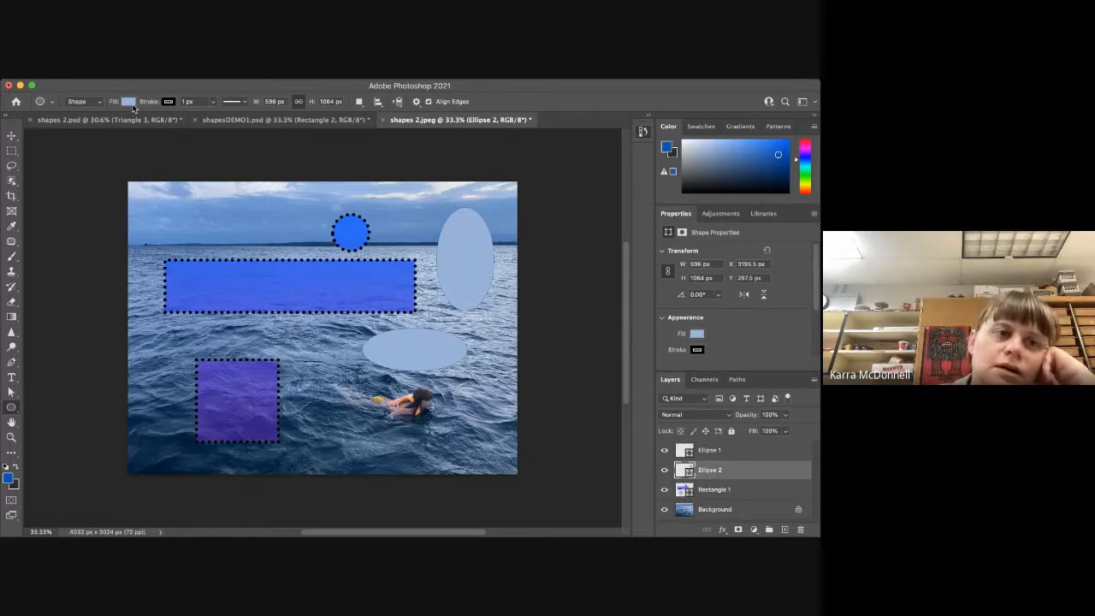
key(i)
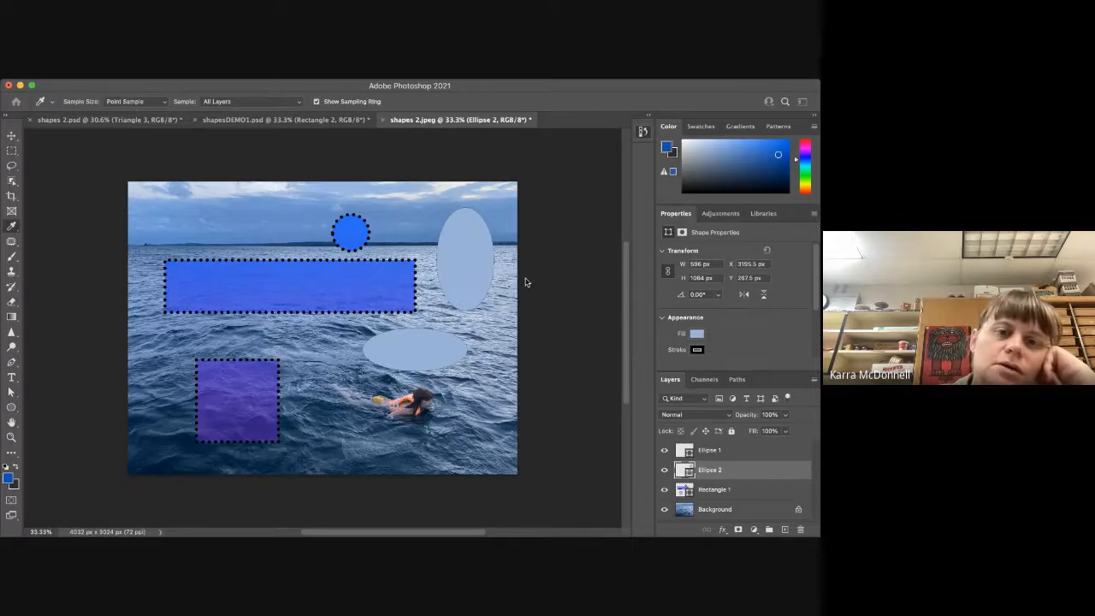
key(u)
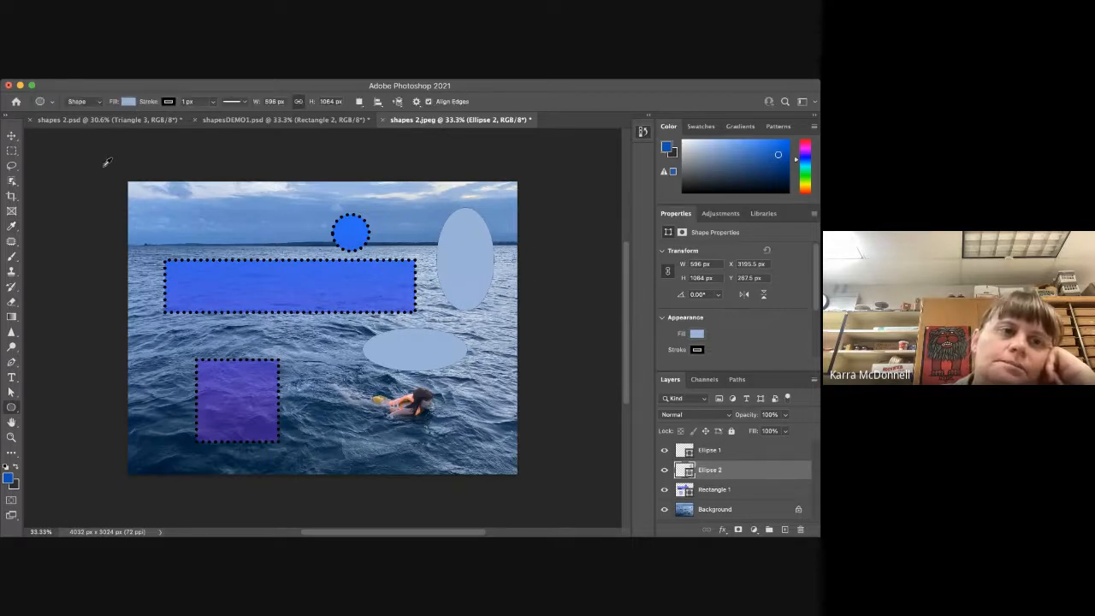
key(i)
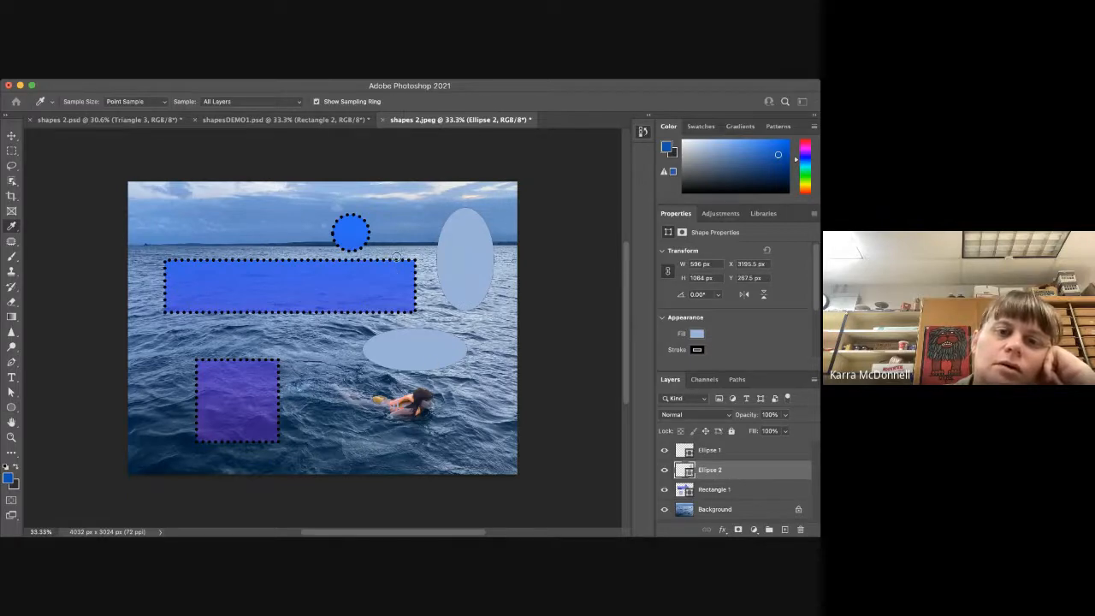
click(528, 229)
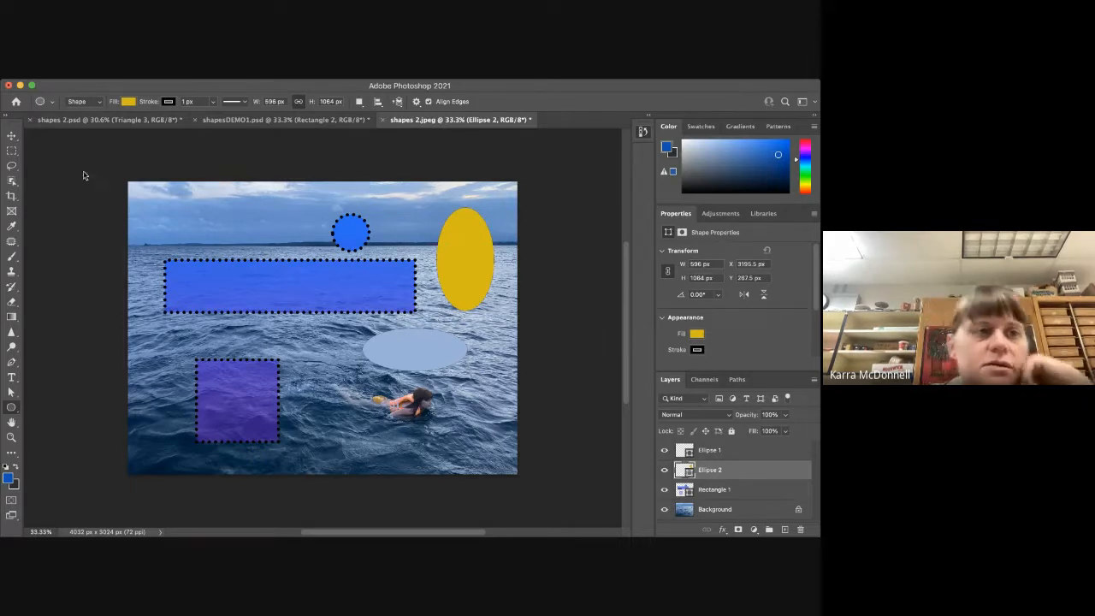
click(12, 137)
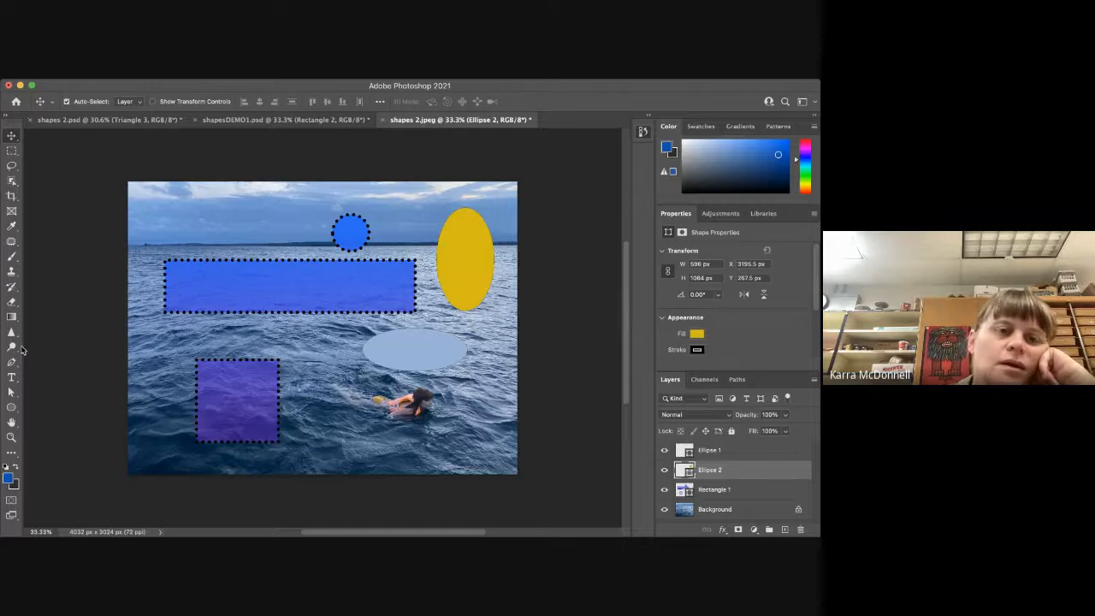